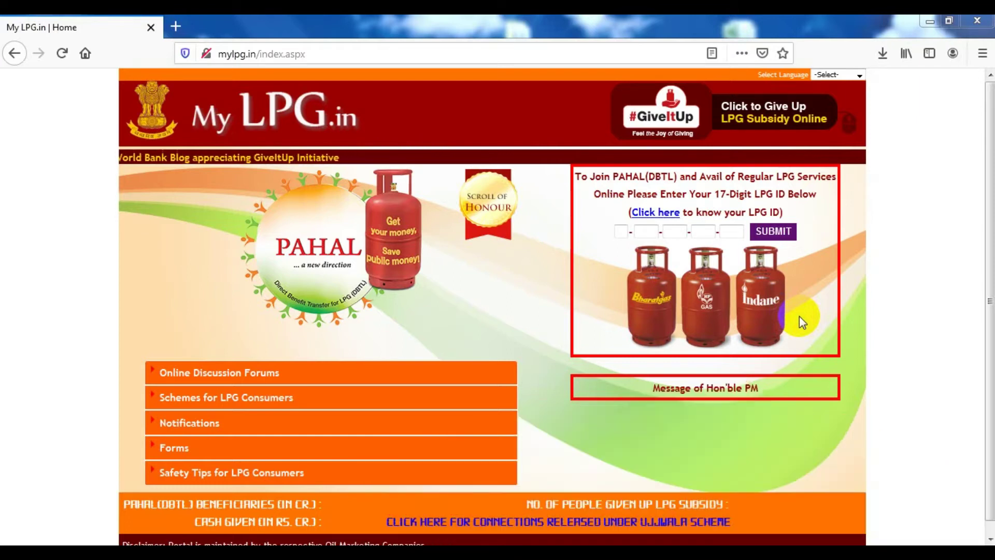
Open Indane's LPG services from the MyLPG home page and go to its online feedback page.
{"action": "left_click", "coordinate": [766, 306]}
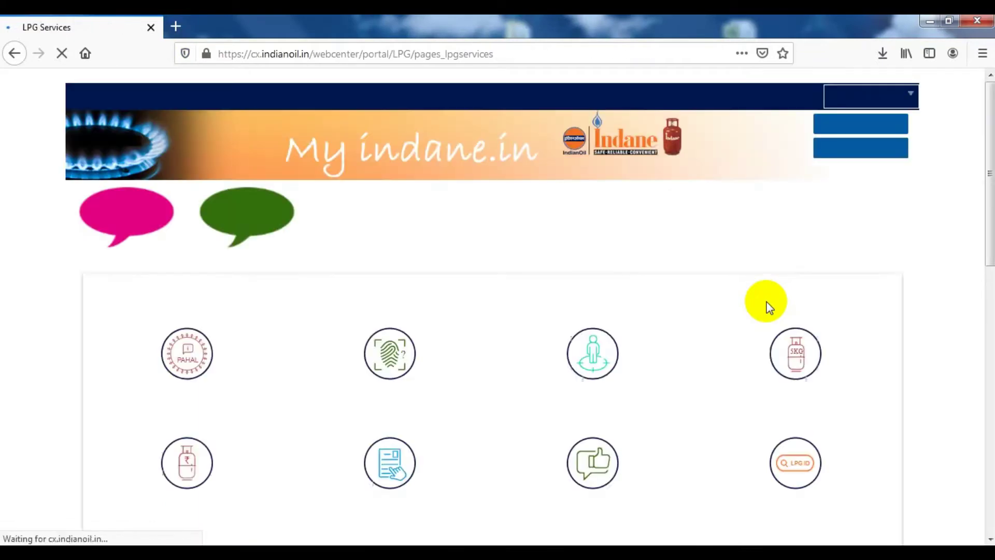
{"action": "scroll", "coordinate": [395, 399], "scroll_direction": "down", "scroll_amount": 3}
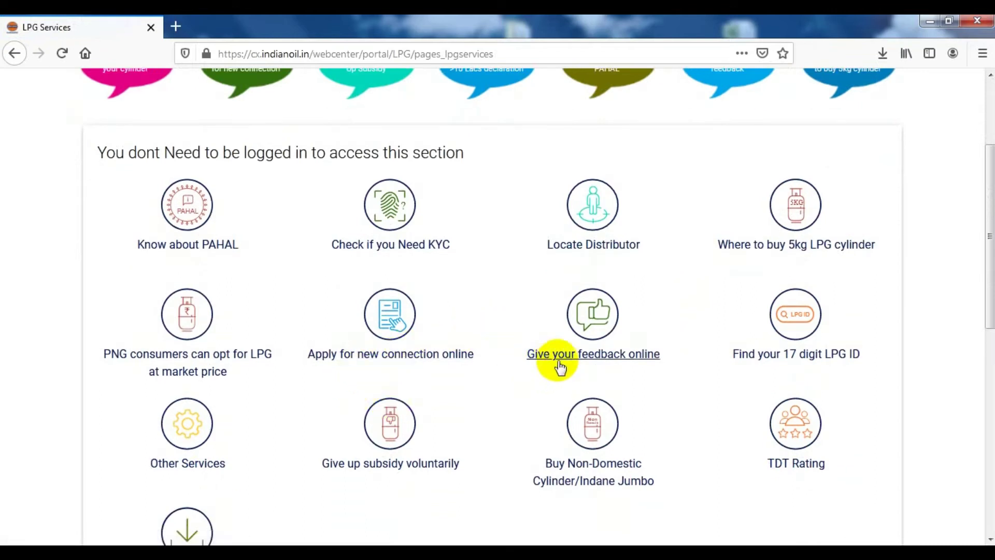
{"action": "left_click", "coordinate": [589, 326]}
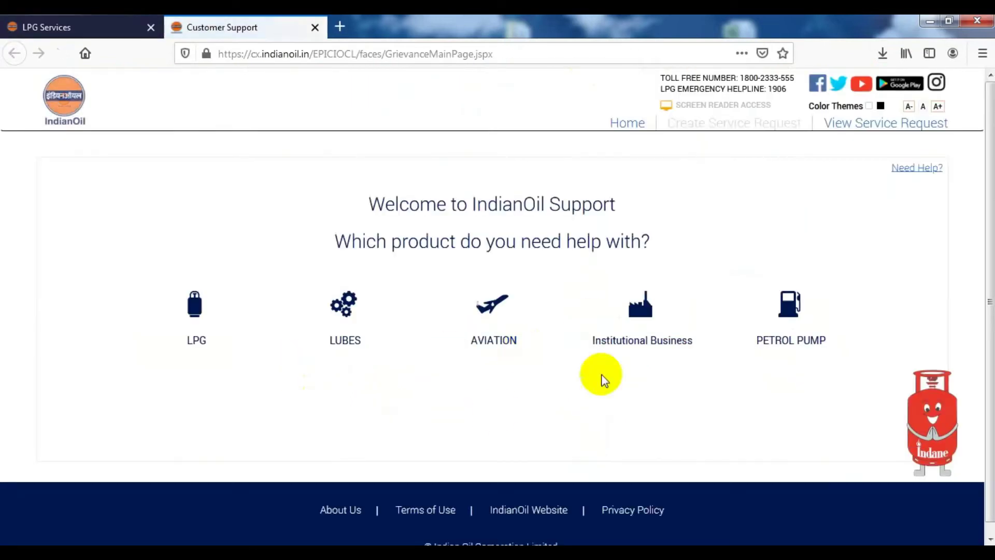
Start an LPG support request with the complaint details "subsidy not received" and proceed.
{"action": "left_click", "coordinate": [195, 309]}
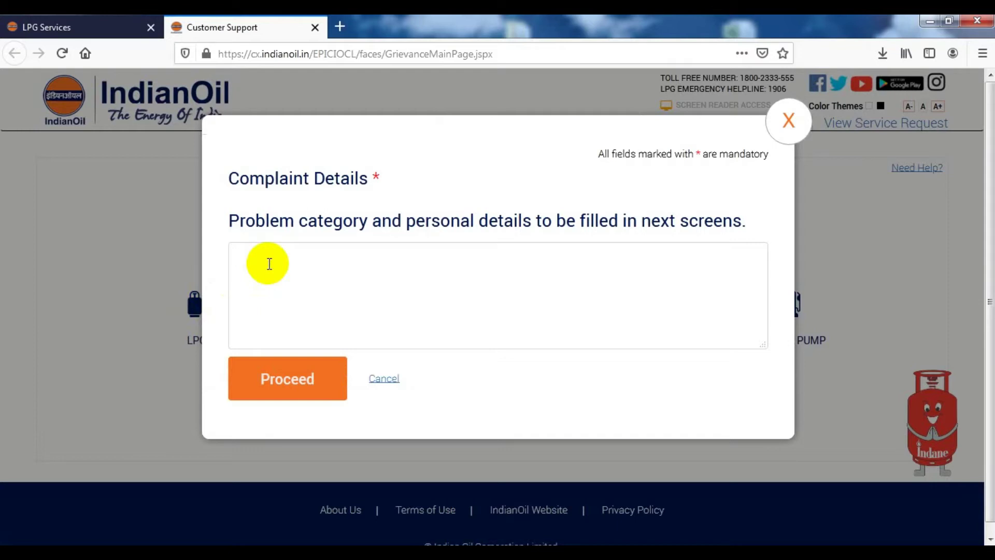
{"action": "type", "text": "su"}
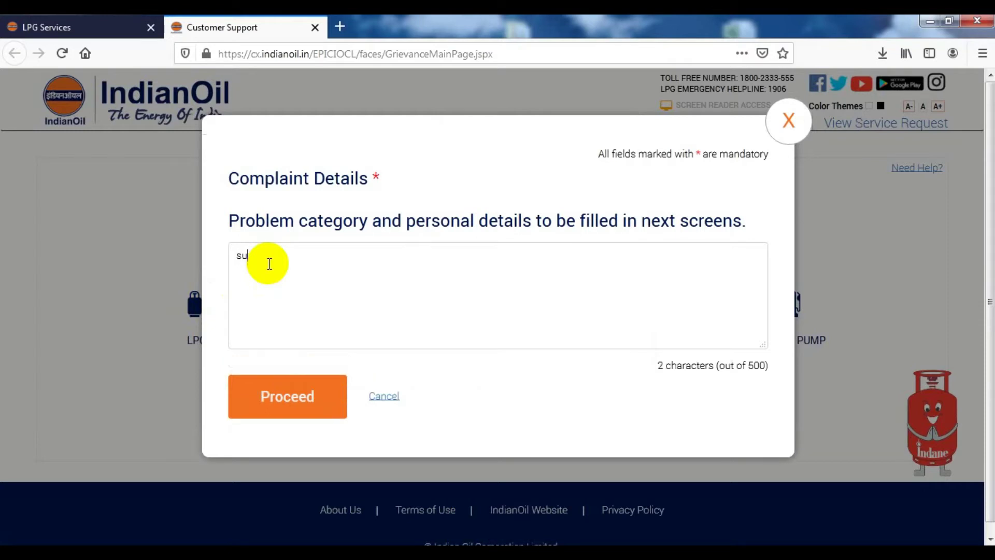
{"action": "type", "text": "bsidy not received"}
{"action": "left_click", "coordinate": [304, 405]}
{"action": "left_click", "coordinate": [303, 410]}
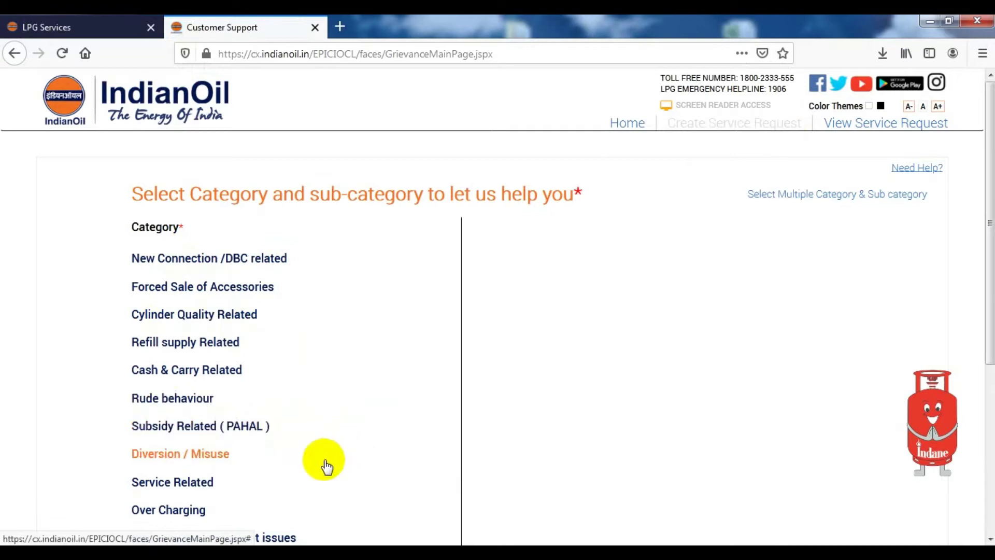
Choose the category Subsidy Related ( PAHAL ) and the sub-category Subsidy not received.
{"action": "left_click", "coordinate": [192, 429]}
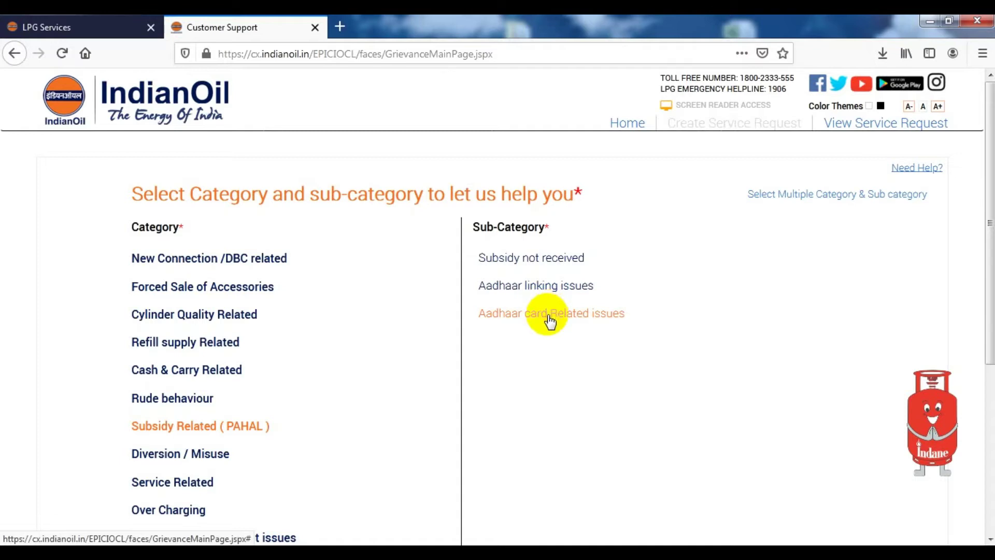
{"action": "left_click", "coordinate": [539, 262]}
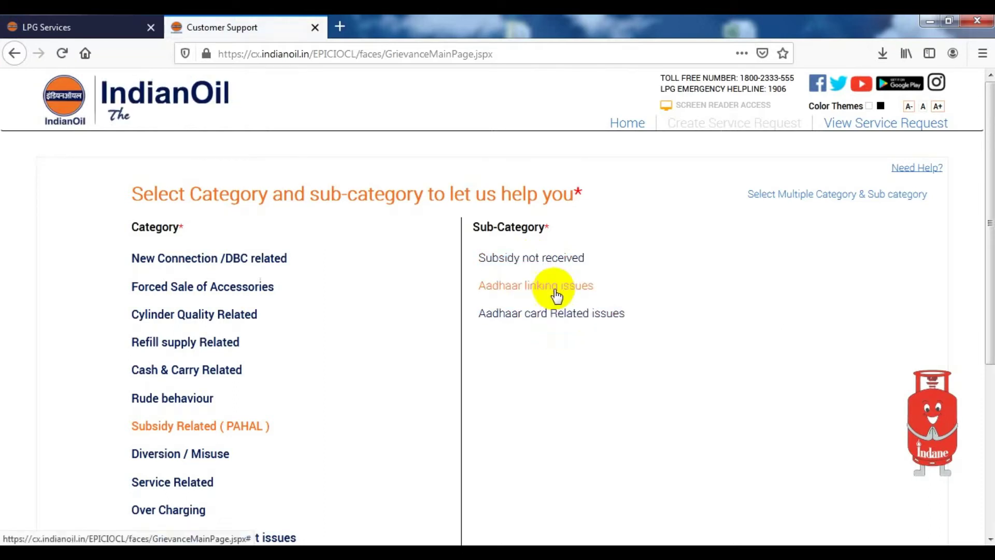
{"action": "left_click", "coordinate": [546, 258]}
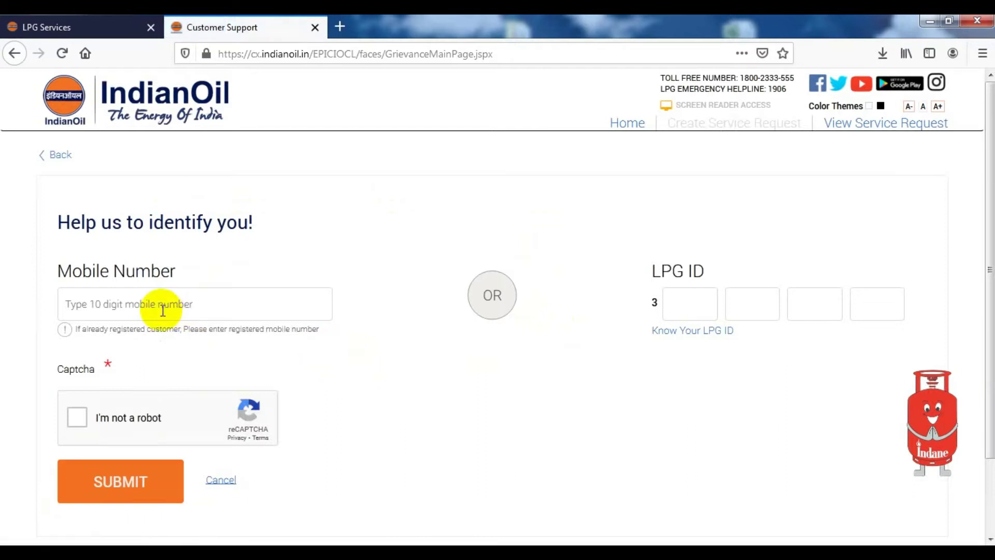
Identify the customer by entering the registered mobile number, complete the captcha, and submit.
{"action": "left_click", "coordinate": [711, 298]}
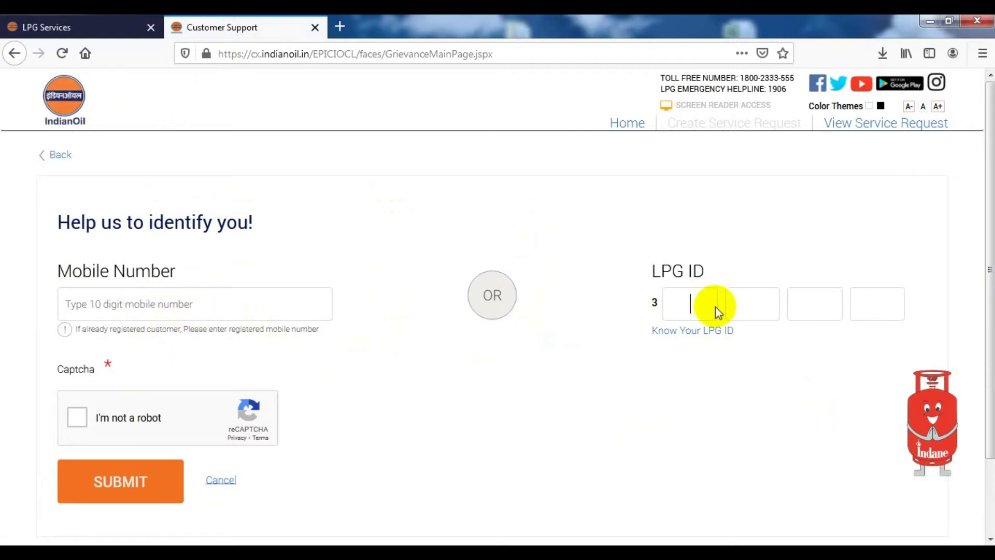
{"action": "left_click", "coordinate": [157, 307]}
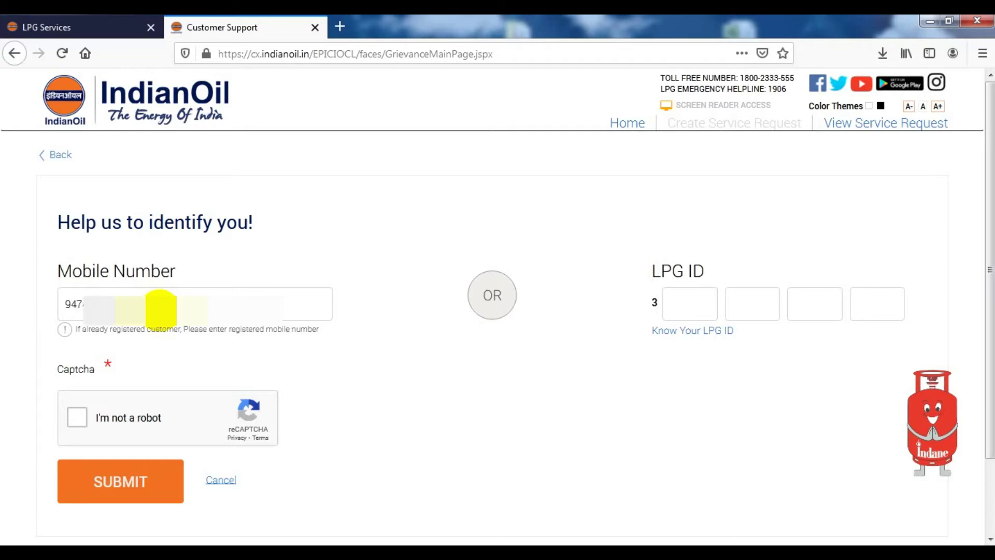
{"action": "left_click", "coordinate": [78, 417]}
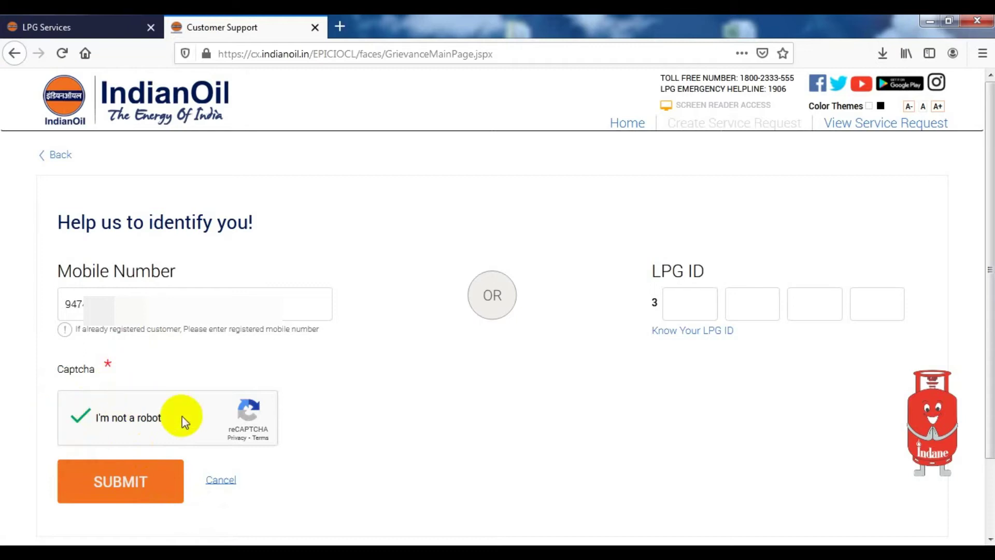
{"action": "left_click", "coordinate": [150, 493]}
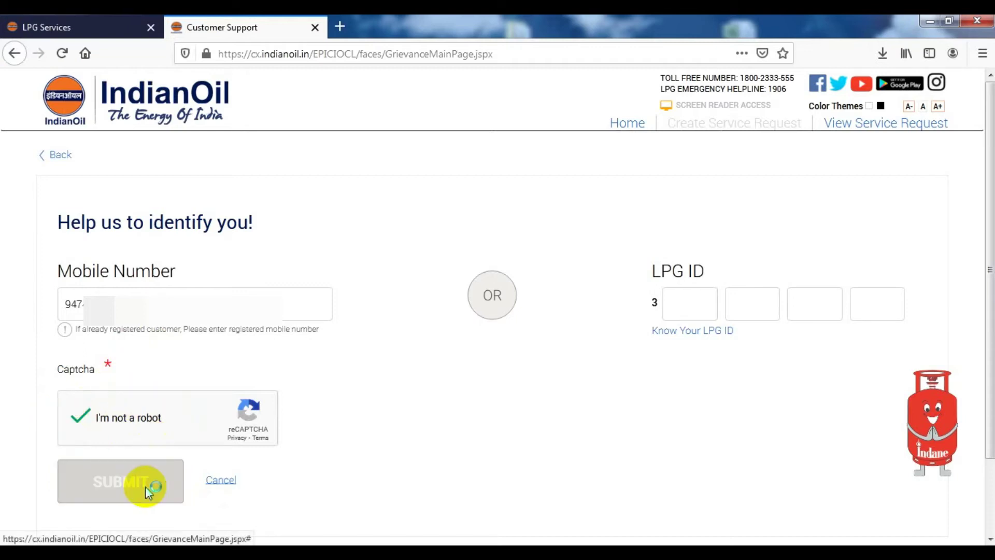
{"action": "left_click", "coordinate": [147, 491]}
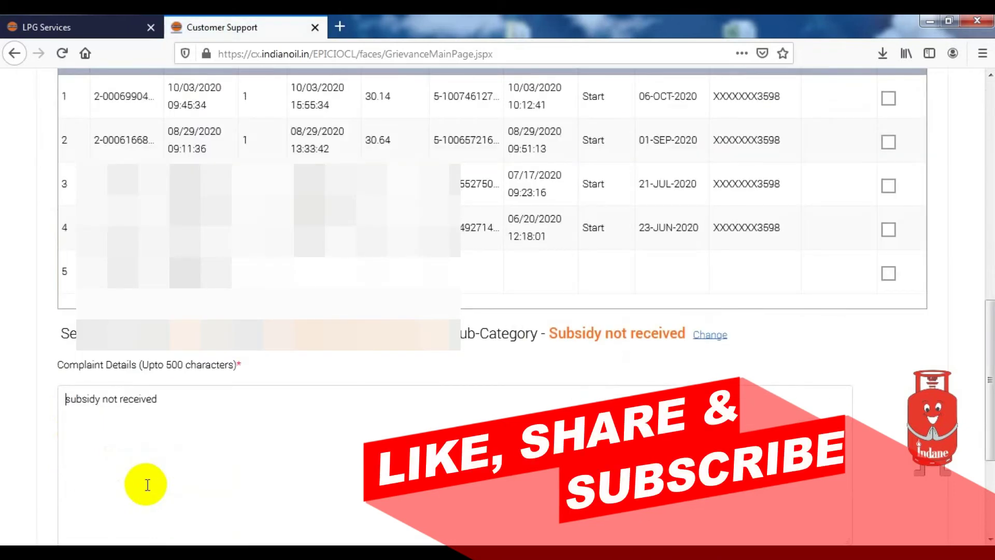
Select the fourth transaction, with bank date 23-JUN-2020, to map with the service request.
{"action": "scroll", "coordinate": [147, 485], "scroll_direction": "up", "scroll_amount": 2}
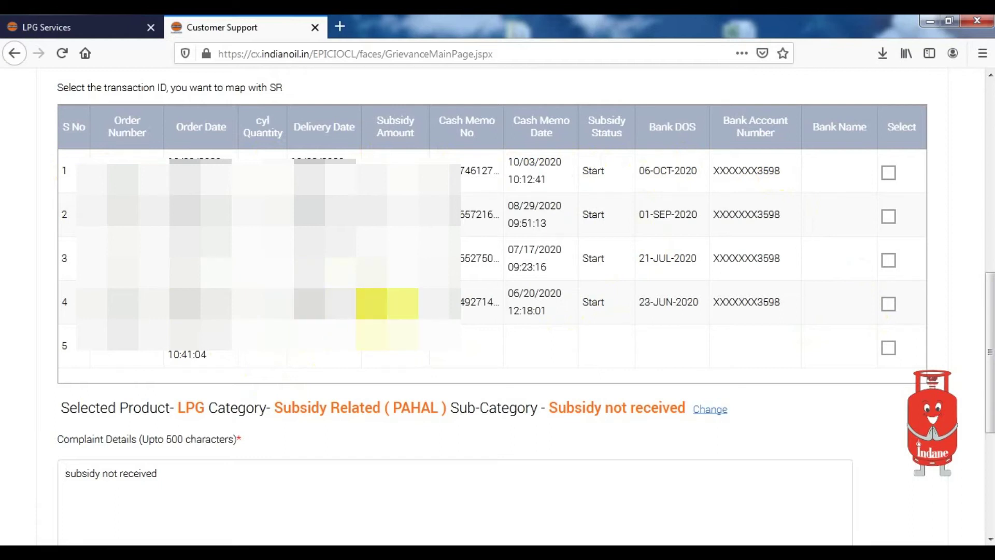
{"action": "left_click", "coordinate": [888, 306]}
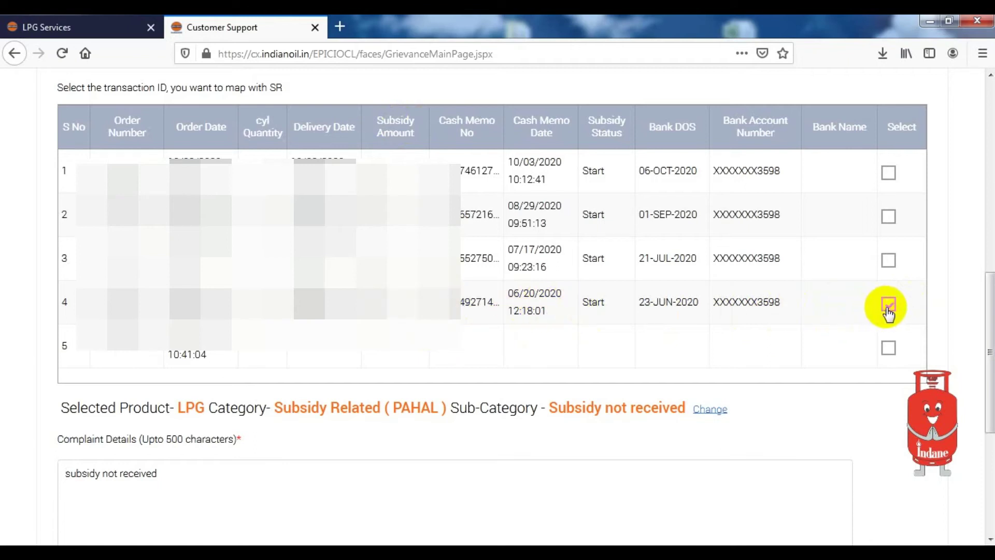
Check the complaint's attachment upload options and file limits, and close them without adding a file.
{"action": "scroll", "coordinate": [581, 360], "scroll_direction": "down", "scroll_amount": 3}
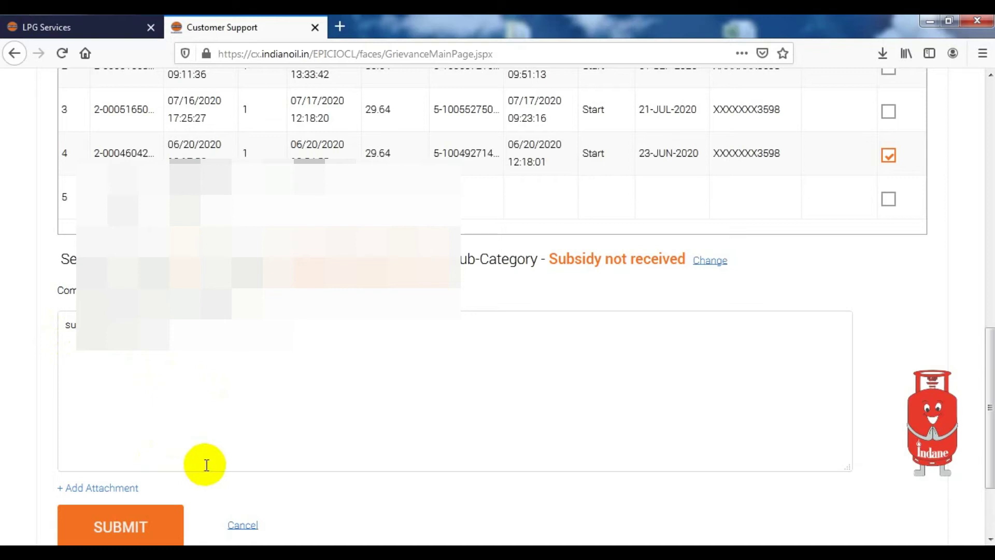
{"action": "left_click", "coordinate": [99, 489]}
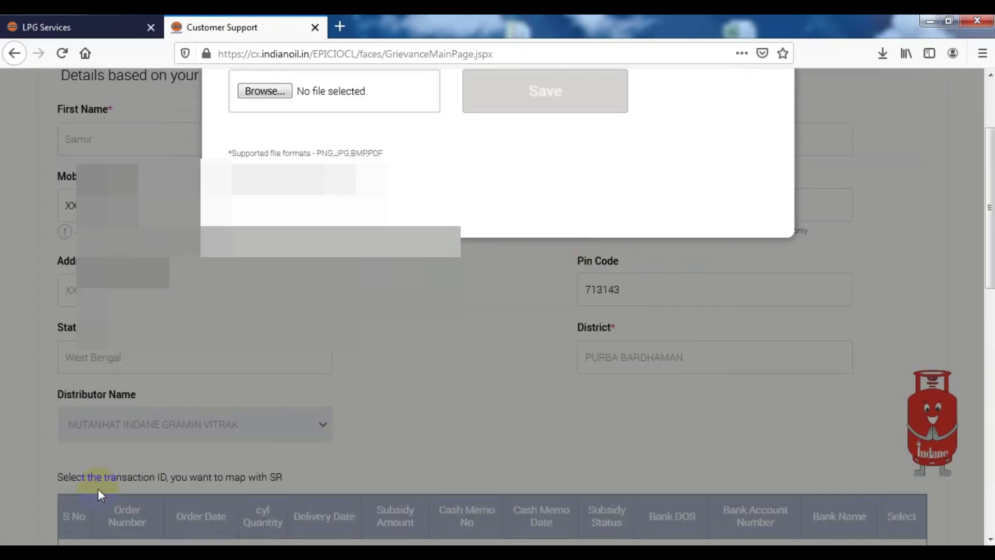
{"action": "scroll", "coordinate": [261, 346], "scroll_direction": "up", "scroll_amount": 2}
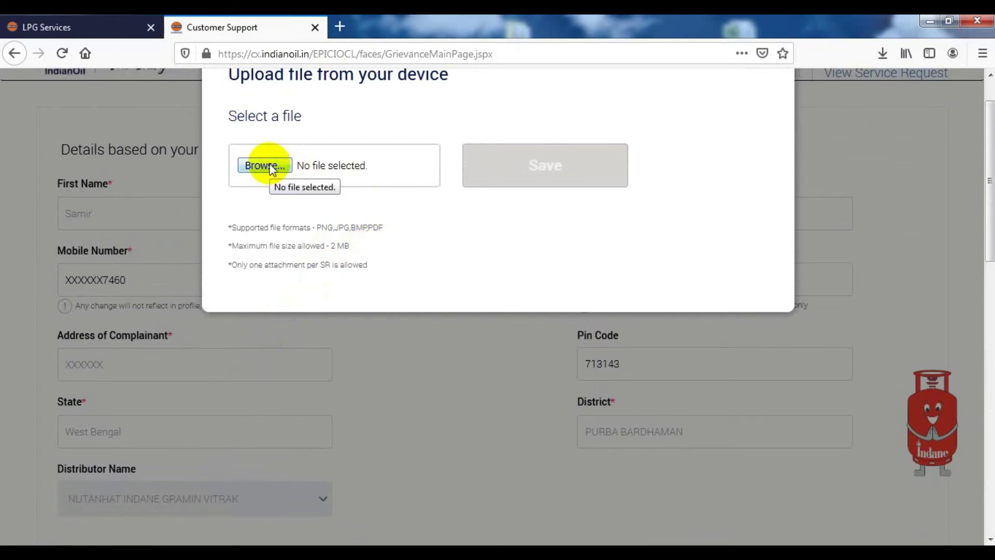
{"action": "left_click", "coordinate": [789, 83]}
Submit the completed subsidy complaint.
{"action": "scroll", "coordinate": [412, 233], "scroll_direction": "down", "scroll_amount": 10}
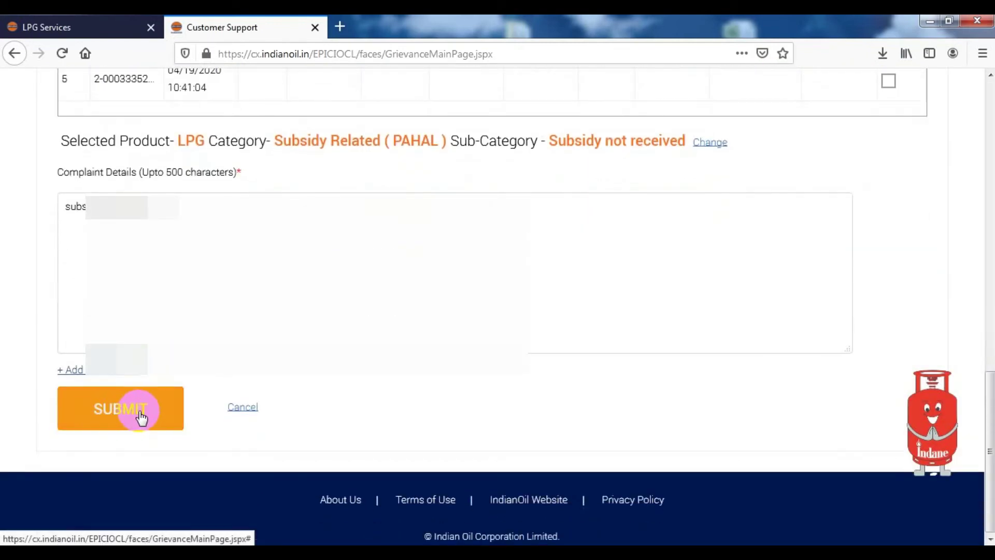
{"action": "left_click", "coordinate": [140, 412]}
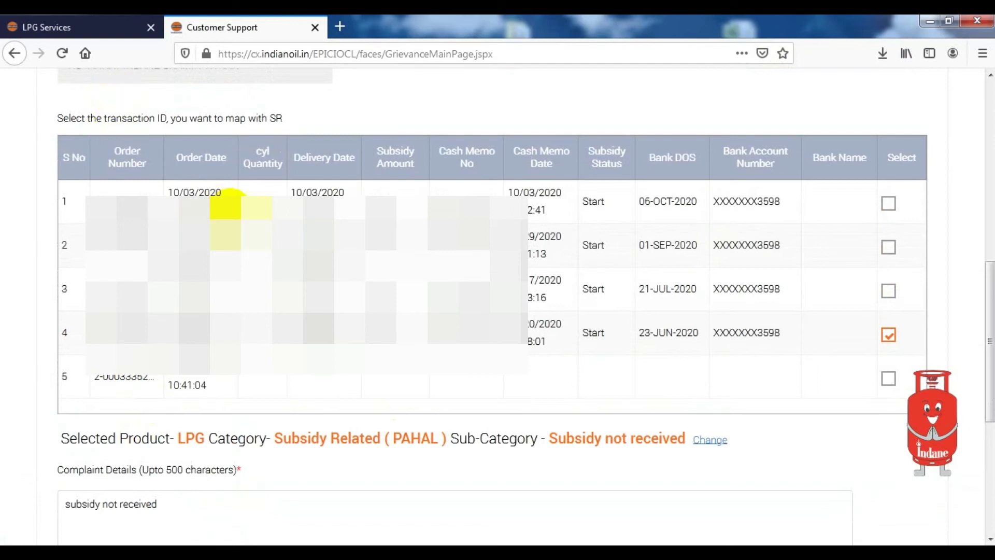
Return to the MyLPG home page and open the Bharatgas LPG services.
{"action": "left_click", "coordinate": [114, 17]}
{"action": "scroll", "coordinate": [509, 278], "scroll_direction": "up", "scroll_amount": 3}
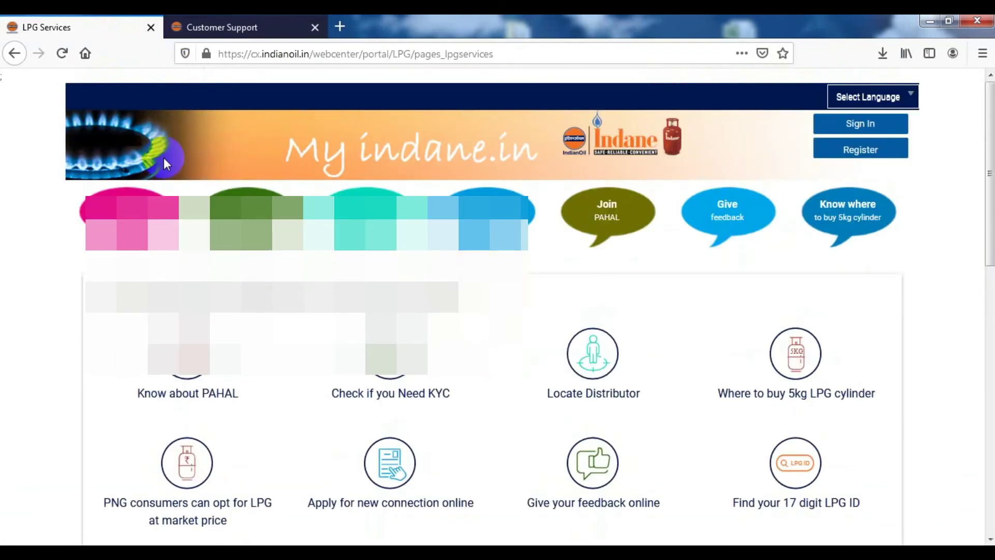
{"action": "left_click", "coordinate": [11, 53]}
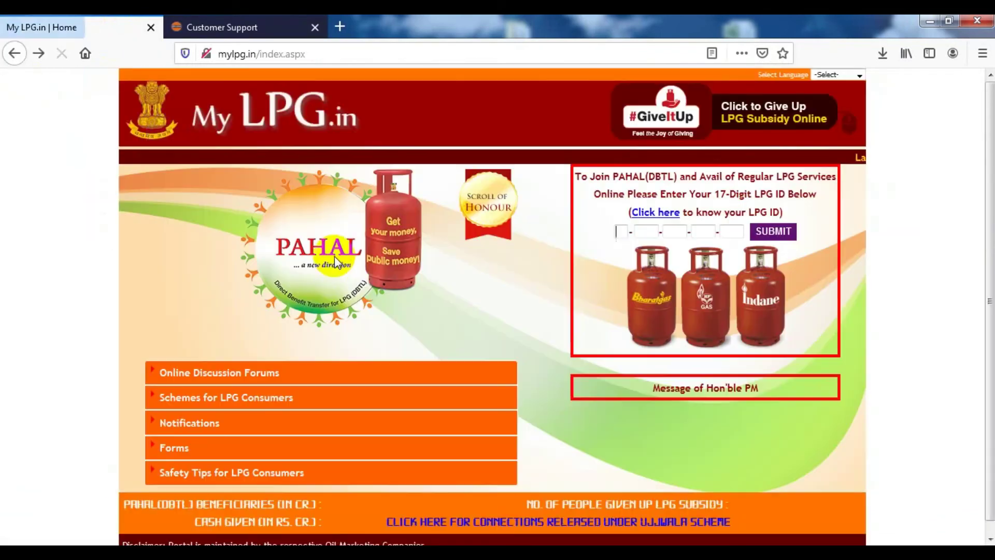
{"action": "left_click", "coordinate": [658, 303]}
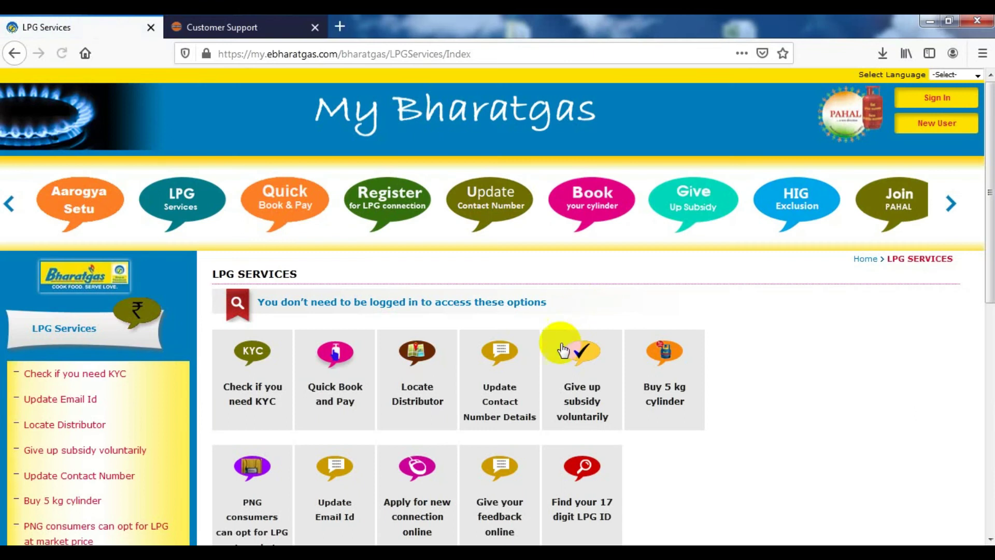
Open the online feedback form among the Bharatgas services available without logging in.
{"action": "scroll", "coordinate": [560, 357], "scroll_direction": "down", "scroll_amount": 1}
{"action": "scroll", "coordinate": [558, 373], "scroll_direction": "down", "scroll_amount": 3}
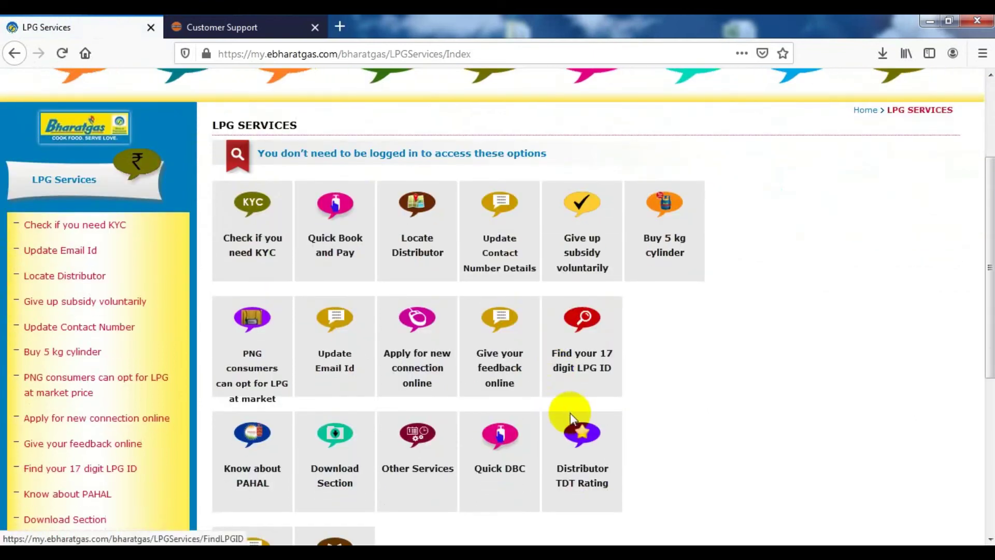
{"action": "left_click", "coordinate": [505, 377]}
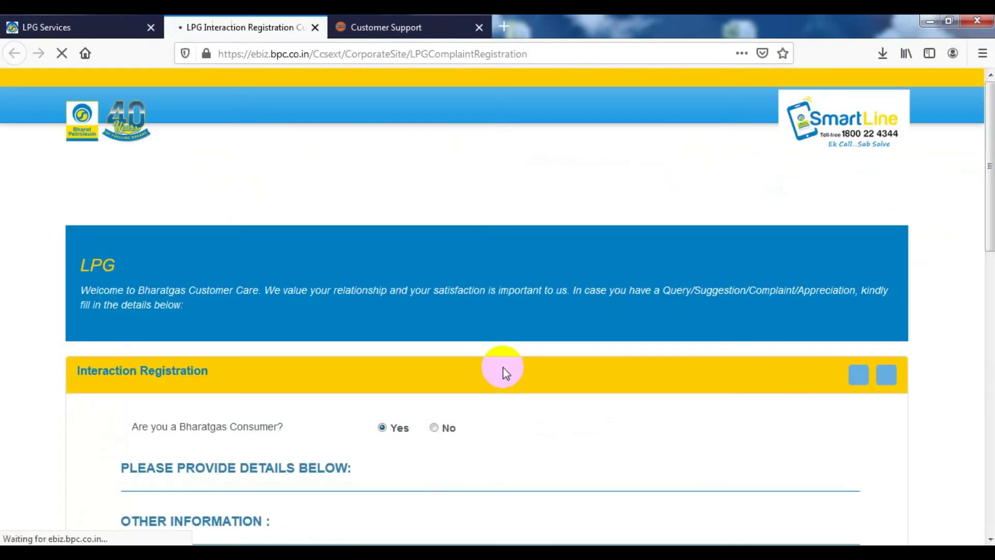
Look over the Bharatgas interaction registration form and fill in the registered mobile number.
{"action": "scroll", "coordinate": [269, 396], "scroll_direction": "down", "scroll_amount": 3}
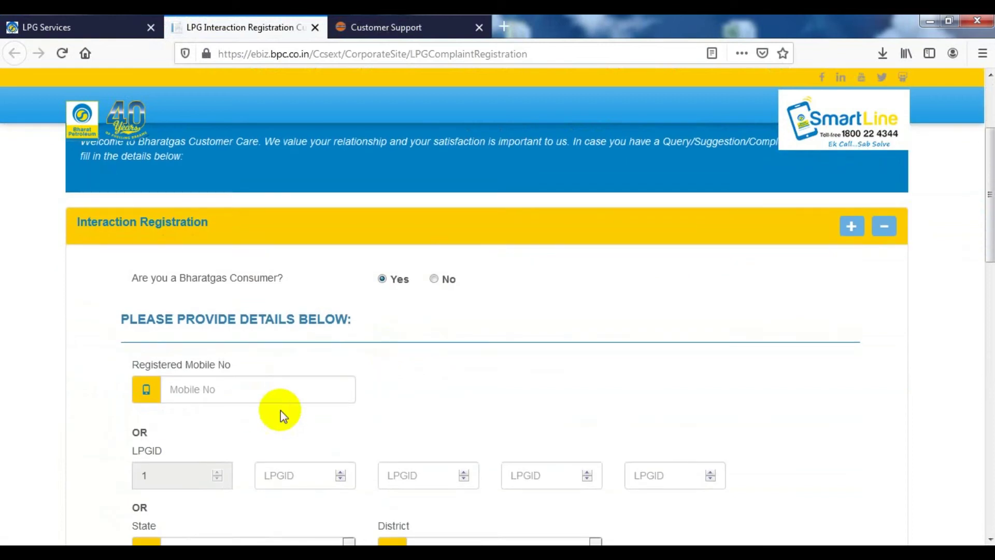
{"action": "scroll", "coordinate": [311, 420], "scroll_direction": "down", "scroll_amount": 2}
{"action": "scroll", "coordinate": [340, 430], "scroll_direction": "down", "scroll_amount": 2}
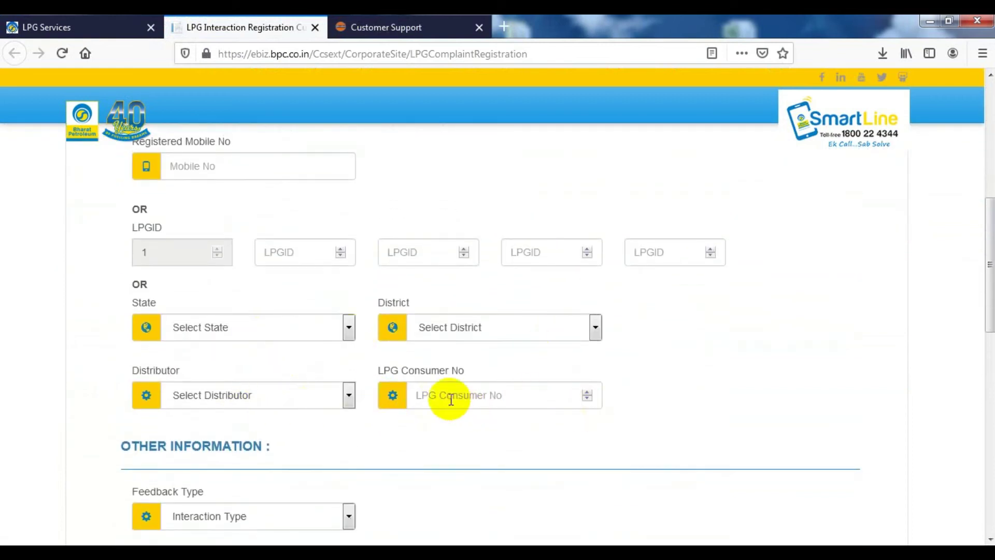
{"action": "scroll", "coordinate": [521, 397], "scroll_direction": "down", "scroll_amount": 1}
{"action": "scroll", "coordinate": [521, 397], "scroll_direction": "down", "scroll_amount": 3}
{"action": "scroll", "coordinate": [520, 398], "scroll_direction": "up", "scroll_amount": 4}
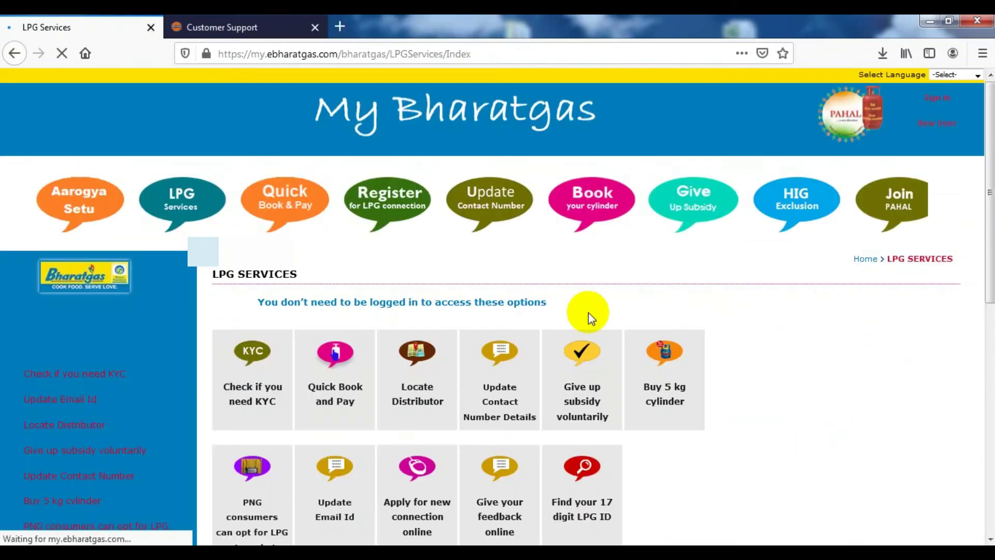
{"action": "left_click", "coordinate": [228, 241]}
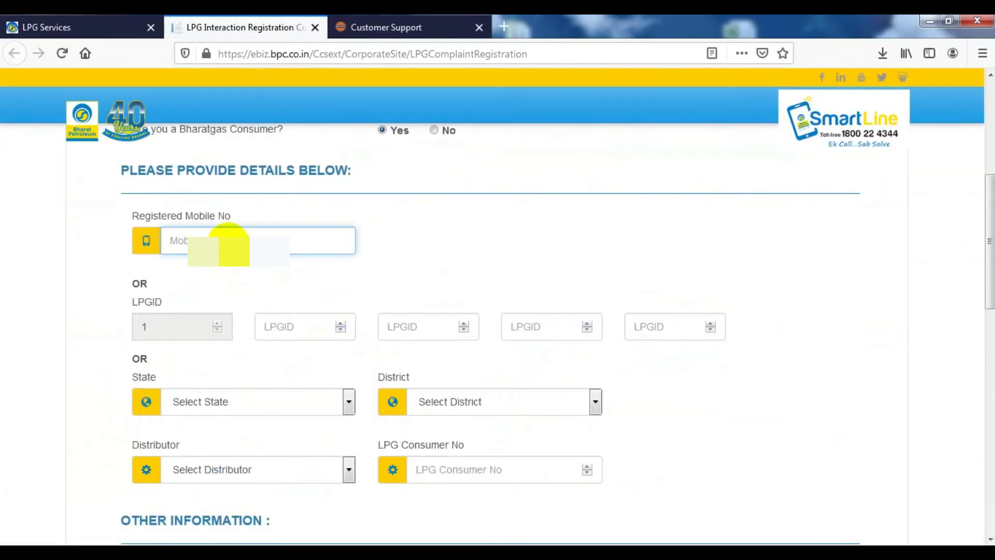
{"action": "type", "text": "956"}
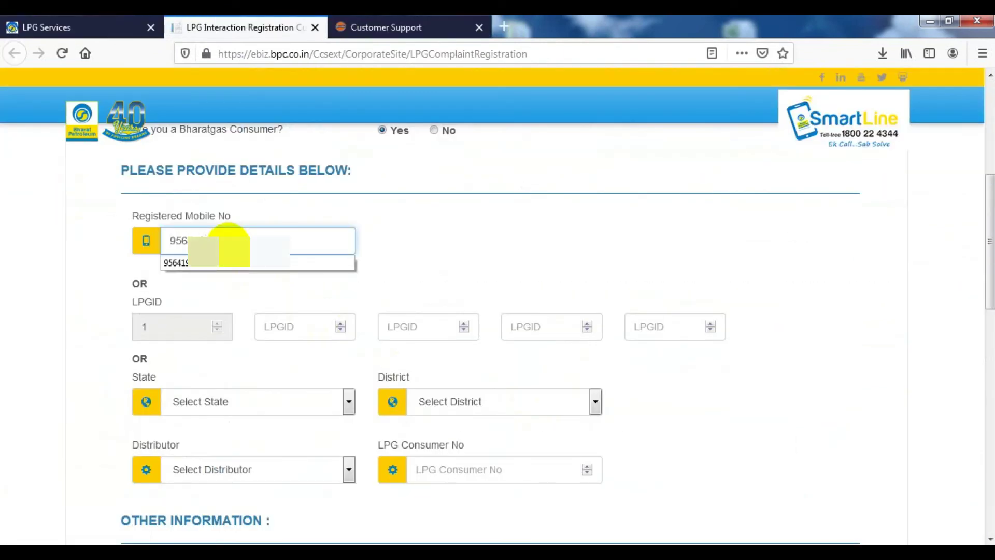
{"action": "left_click", "coordinate": [420, 228]}
Set the feedback type to Complaint, continue to the next part of the form, and acknowledge the contact details notice.
{"action": "scroll", "coordinate": [373, 240], "scroll_direction": "down", "scroll_amount": 4}
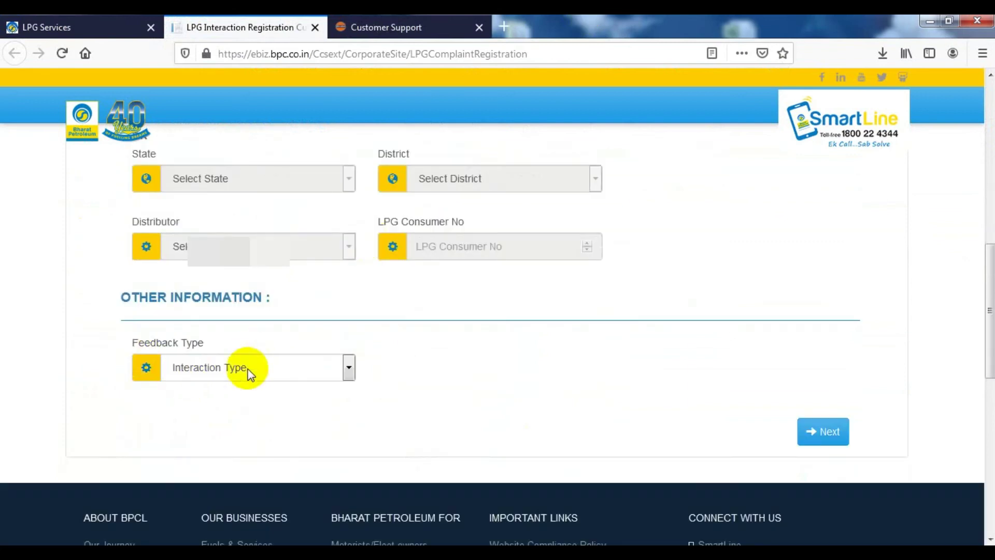
{"action": "left_click", "coordinate": [223, 369]}
{"action": "left_click", "coordinate": [222, 408]}
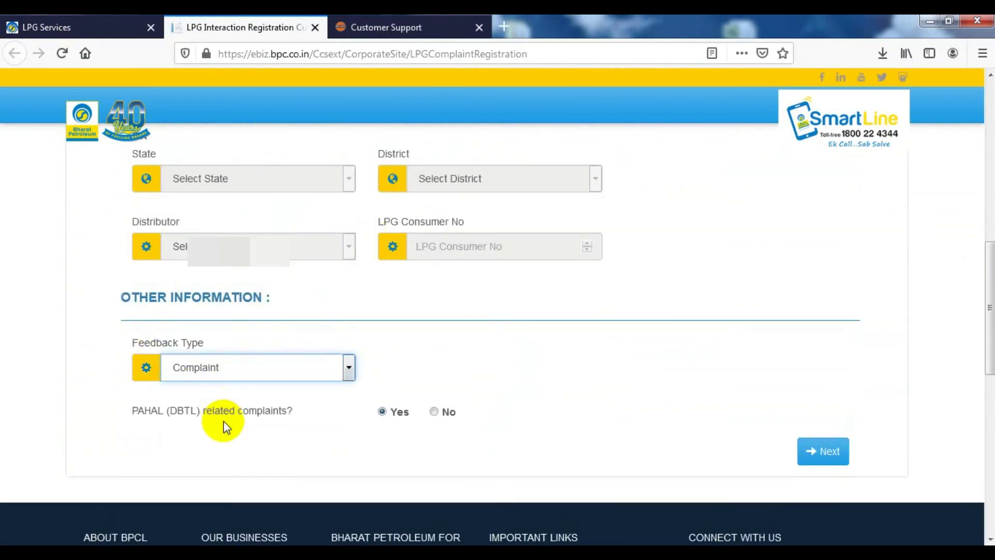
{"action": "left_click", "coordinate": [819, 458]}
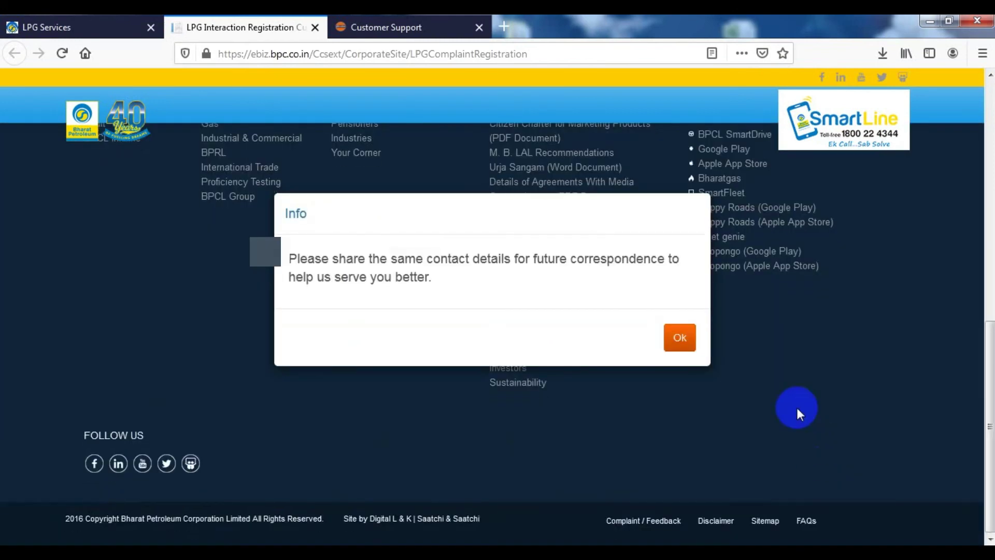
{"action": "left_click", "coordinate": [680, 338]}
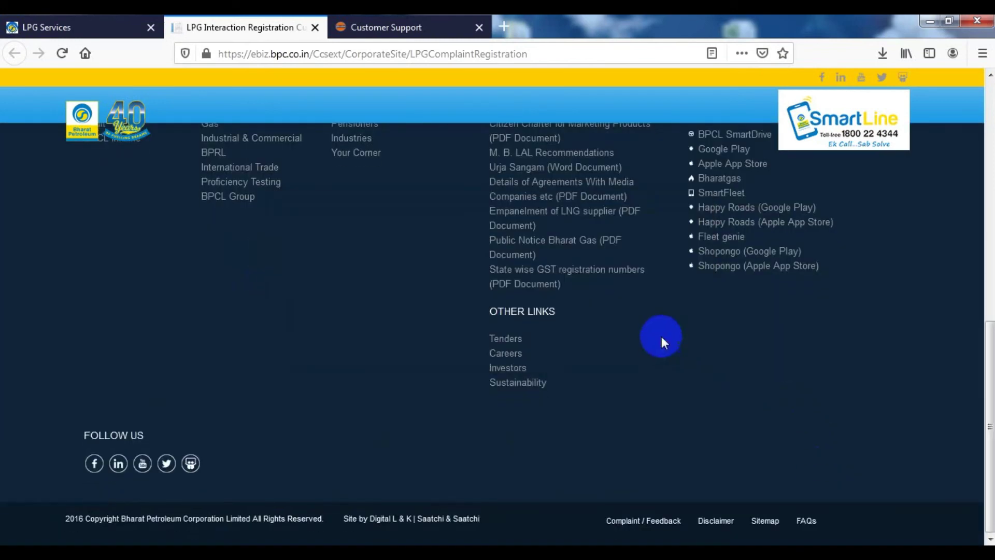
Look over the Bharatgas complaint form from the submission area back to the DBTL complaint details and refill history.
{"action": "scroll", "coordinate": [438, 373], "scroll_direction": "up", "scroll_amount": 15}
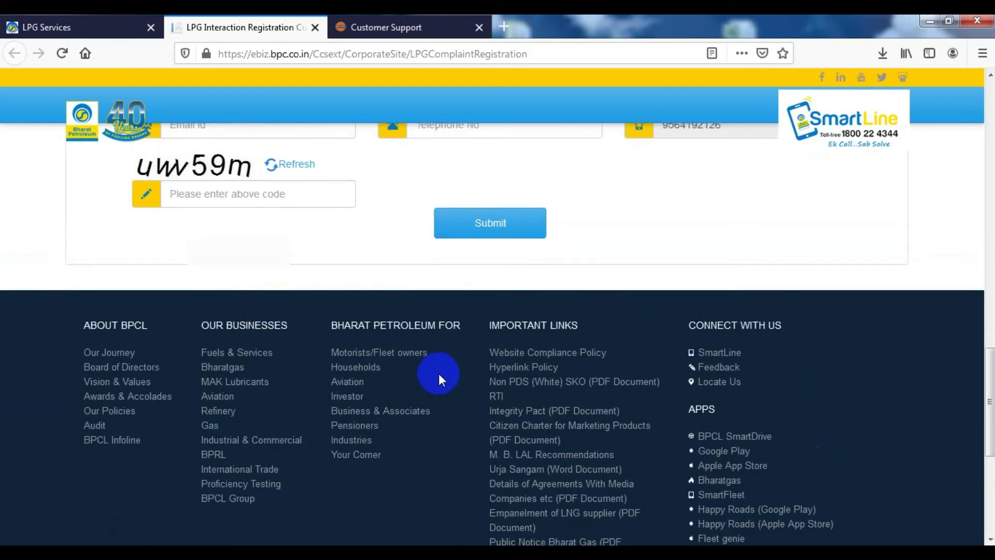
{"action": "scroll", "coordinate": [439, 380], "scroll_direction": "up", "scroll_amount": 4}
{"action": "scroll", "coordinate": [441, 380], "scroll_direction": "up", "scroll_amount": 3}
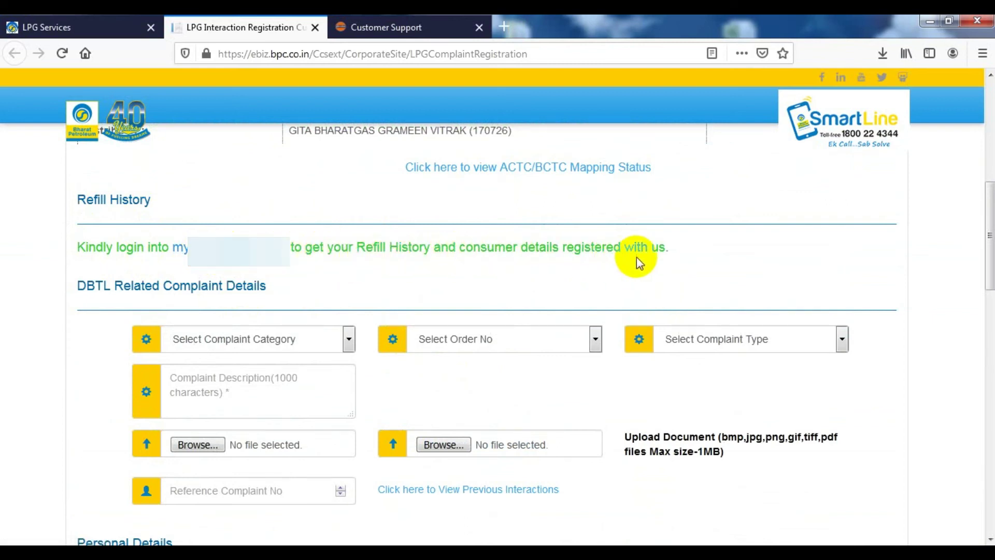
Open the My Bharatgas site linked under Refill History and go to its new user registration page.
{"action": "left_click", "coordinate": [234, 247]}
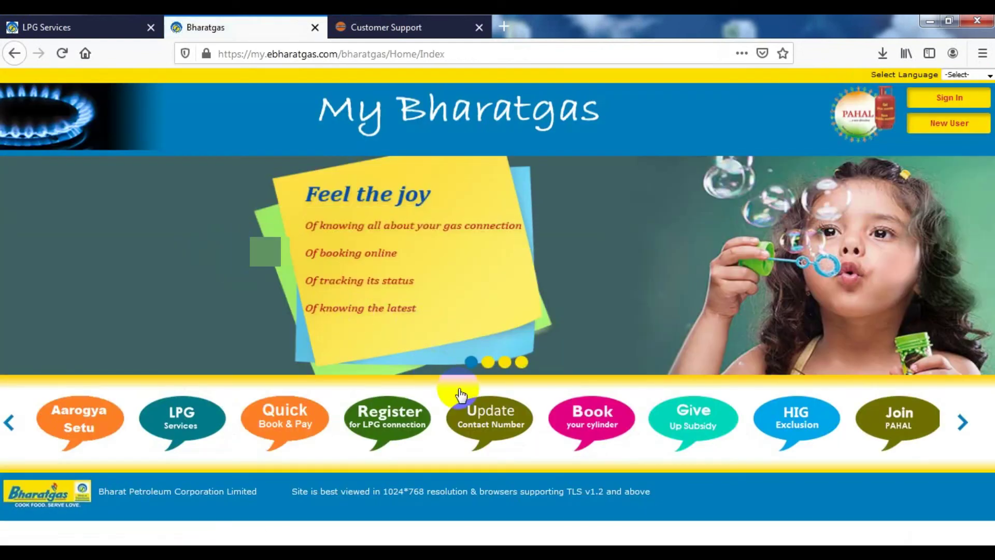
{"action": "left_click", "coordinate": [459, 417]}
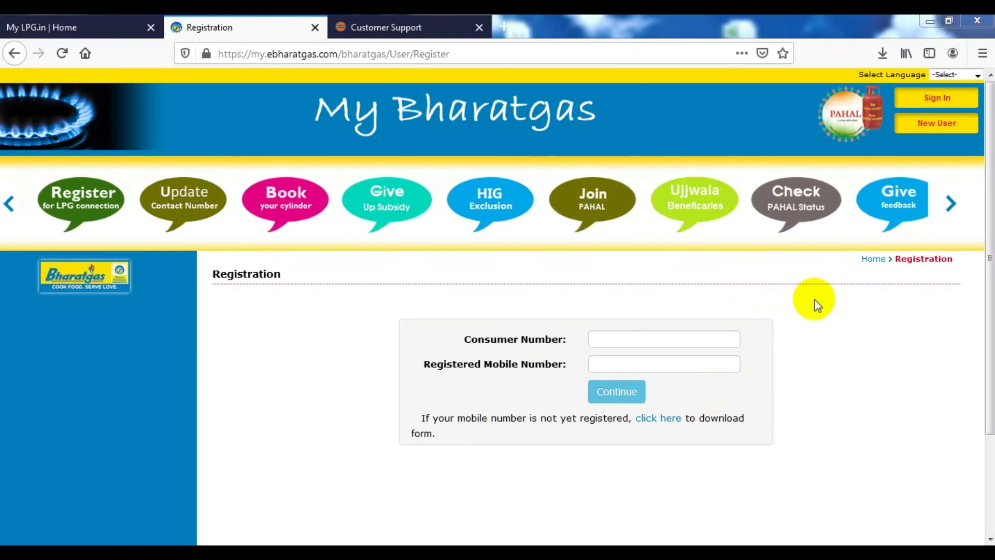
{"action": "left_click", "coordinate": [939, 125]}
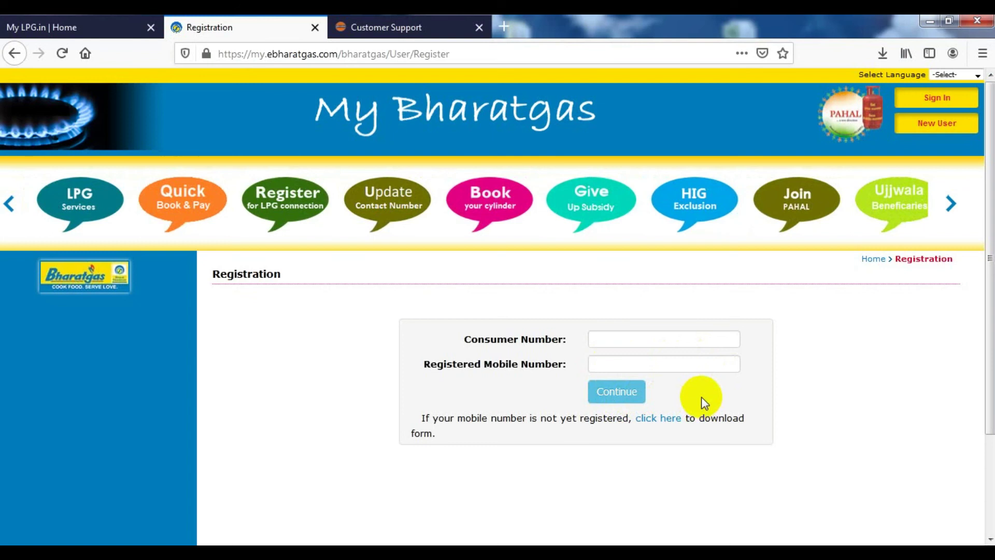
Open the Give Up Subsidy page and examine its forms for registered and non-registered users.
{"action": "left_click", "coordinate": [598, 207]}
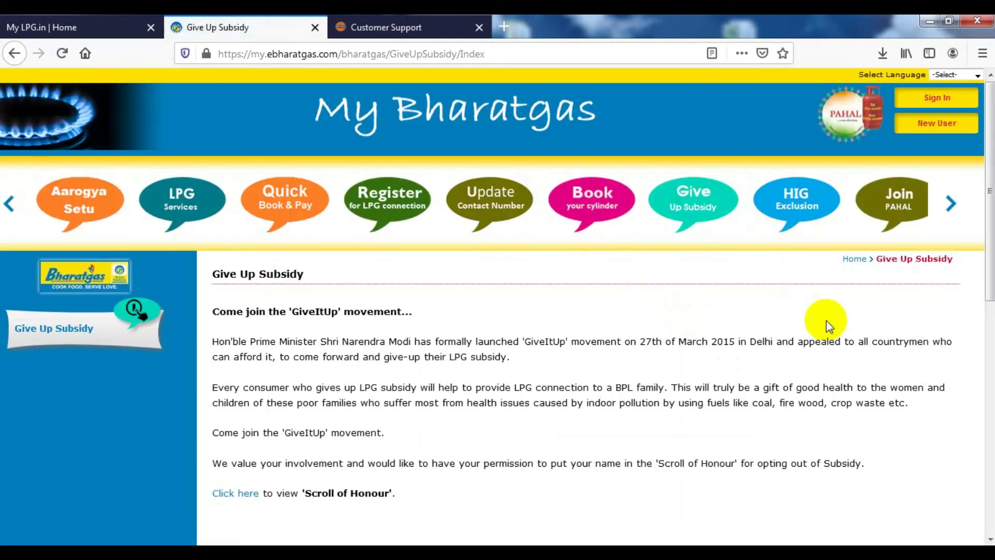
{"action": "scroll", "coordinate": [506, 331], "scroll_direction": "down", "scroll_amount": 3}
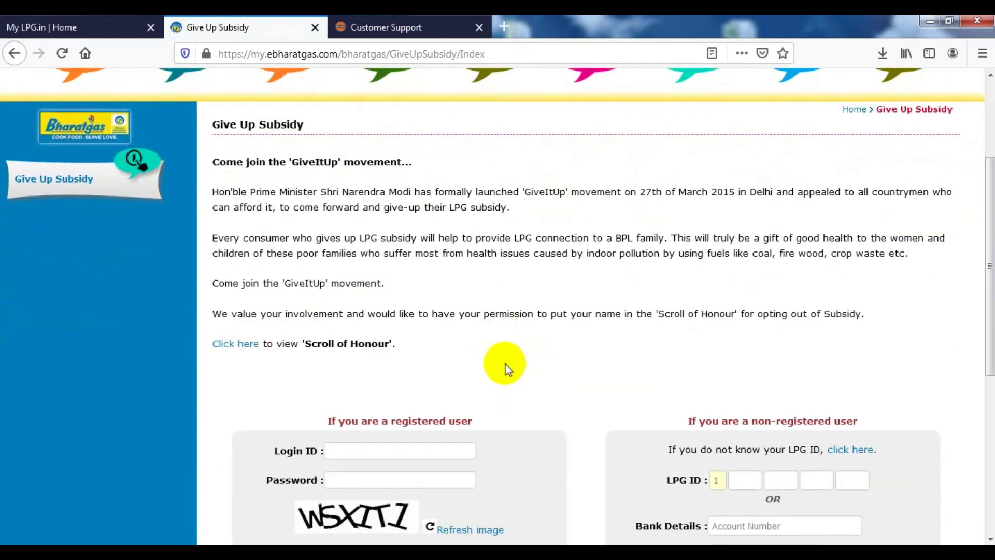
{"action": "scroll", "coordinate": [505, 368], "scroll_direction": "down", "scroll_amount": 3}
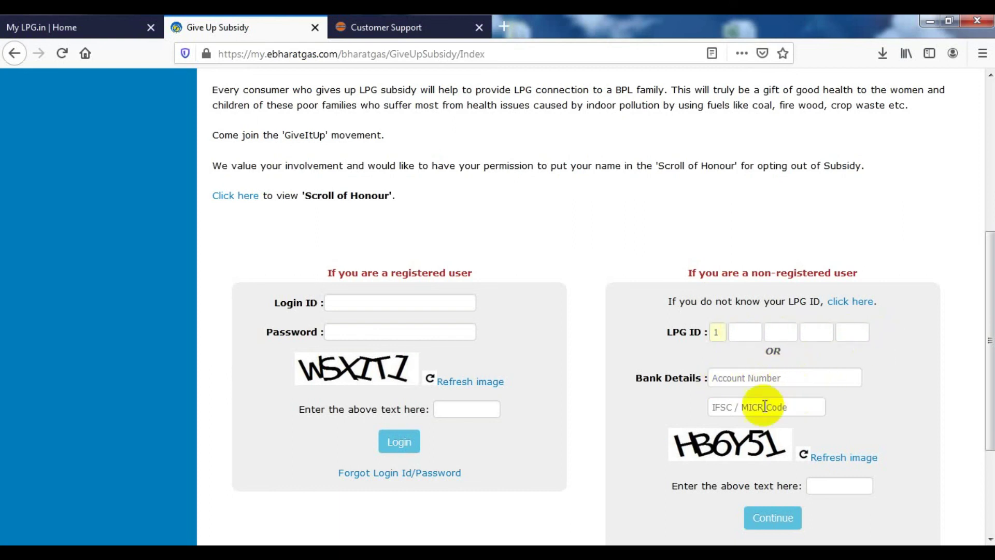
{"action": "scroll", "coordinate": [781, 425], "scroll_direction": "down", "scroll_amount": 3}
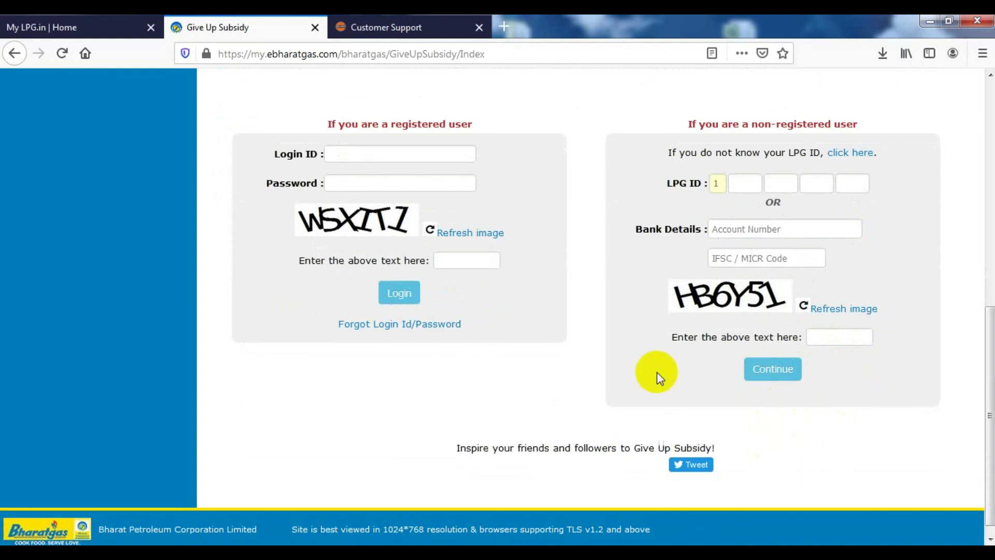
{"action": "scroll", "coordinate": [656, 377], "scroll_direction": "up", "scroll_amount": 4}
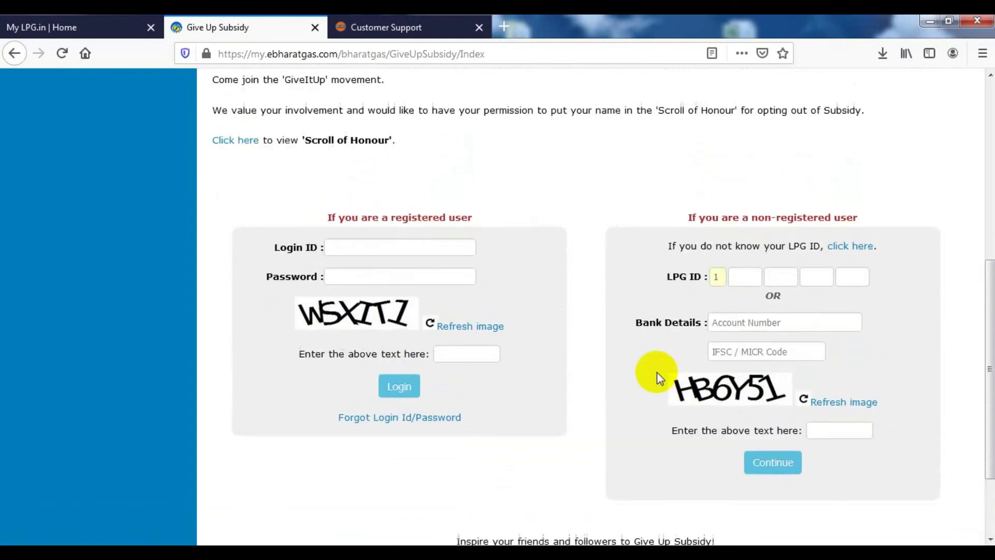